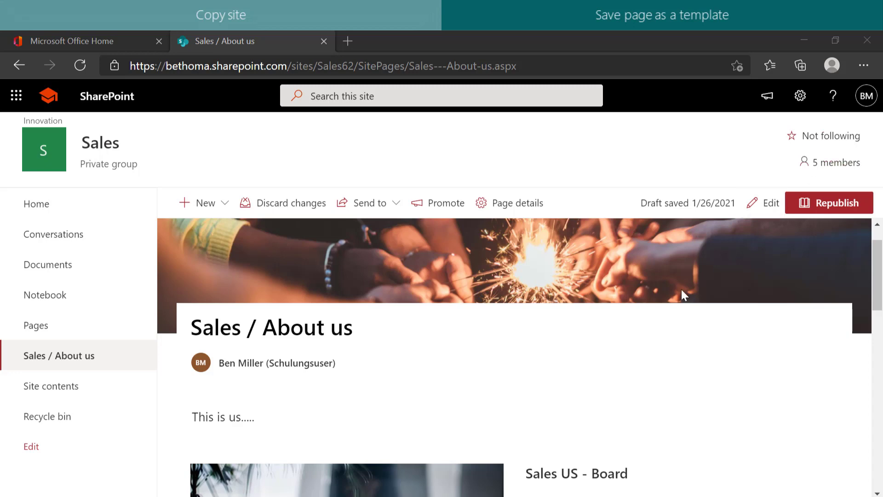
Step: Show the New menu's Page and Copy of this page options on Sales / About us
scroll(682, 291, down, 3)
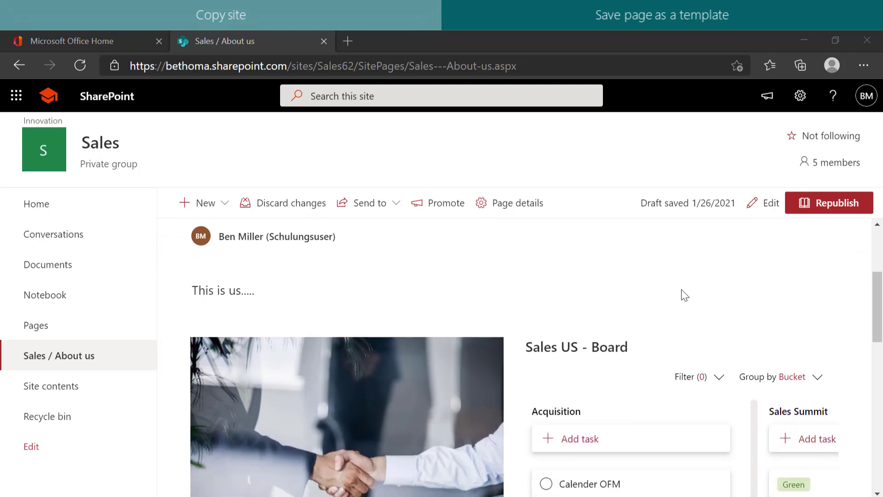
scroll(683, 295, up, 3)
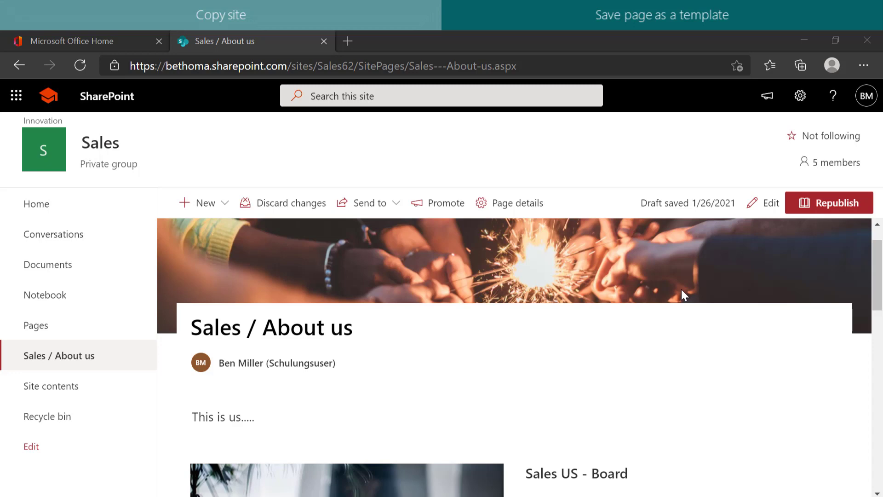
click(225, 203)
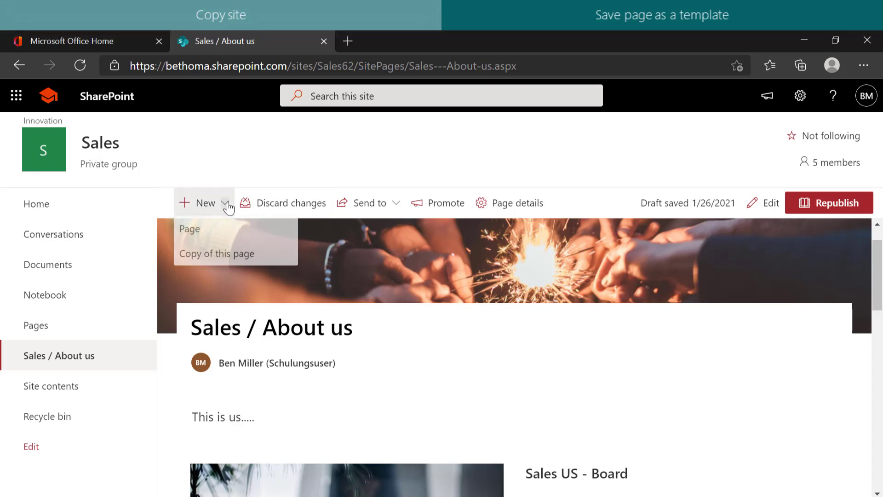
Step: Make a copy of the About us page and title it 'Structure'
click(228, 255)
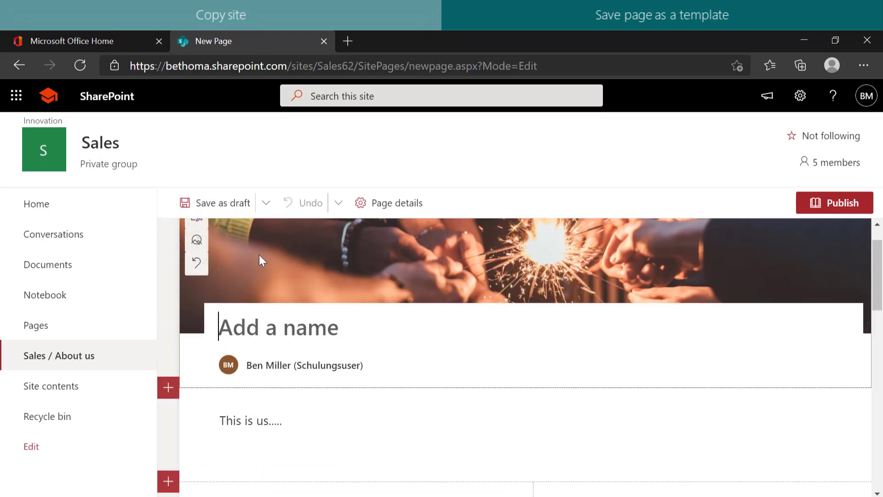
scroll(259, 255, down, 6)
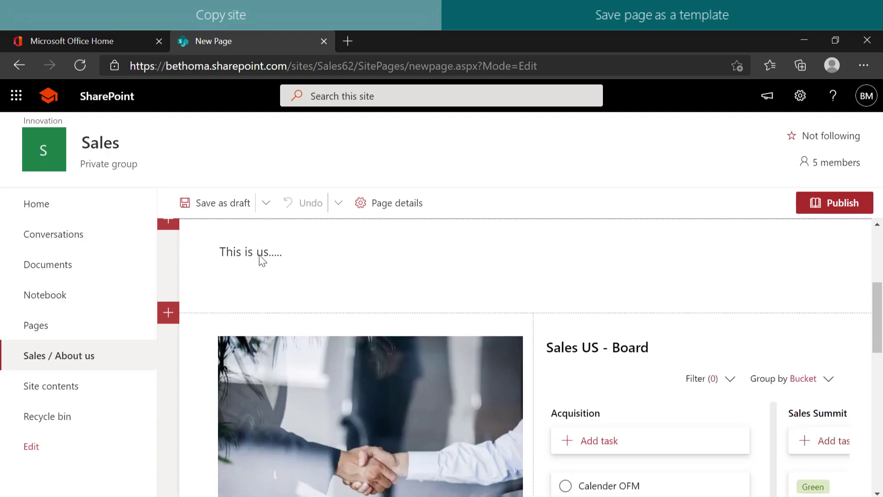
scroll(259, 255, down, 2)
scroll(259, 254, up, 4)
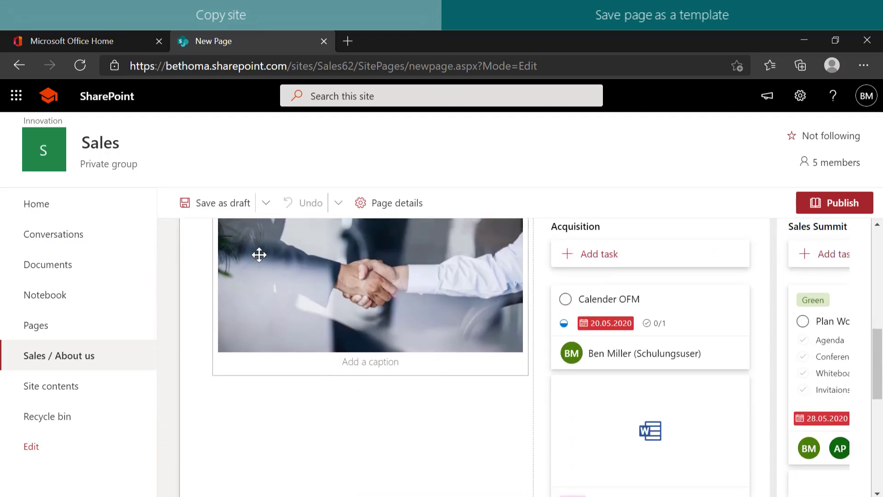
scroll(259, 254, up, 5)
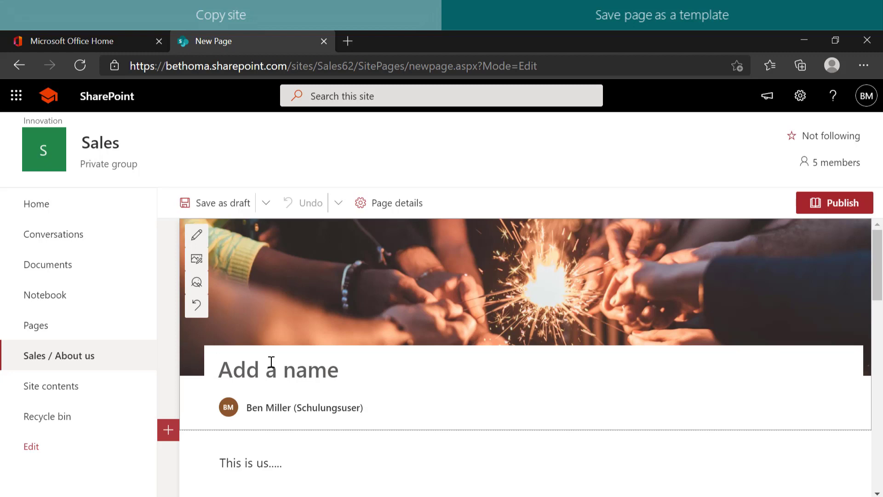
text(Structure)
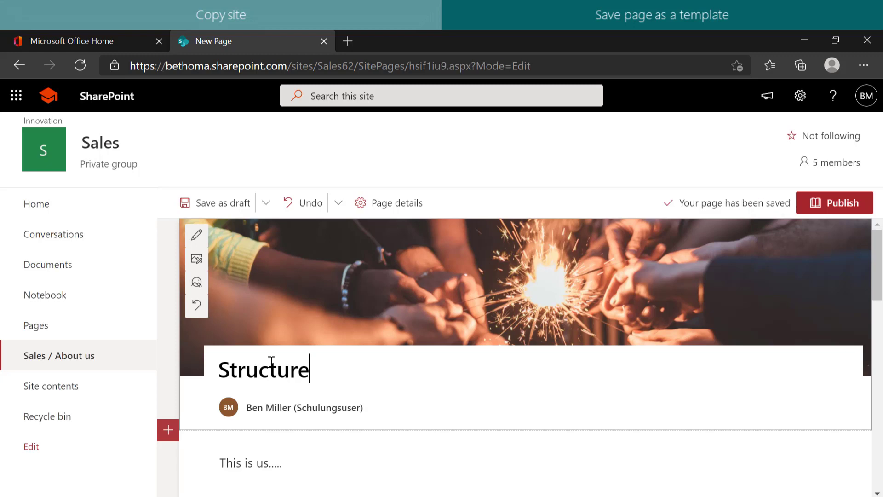
Step: Publish the Structure page
click(814, 205)
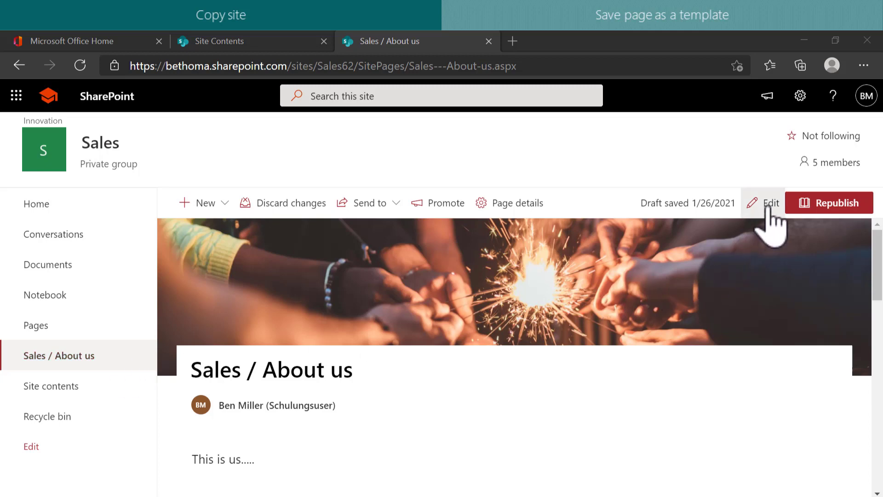
Step: Edit the Sales / About us page and save it as a new page template
click(766, 208)
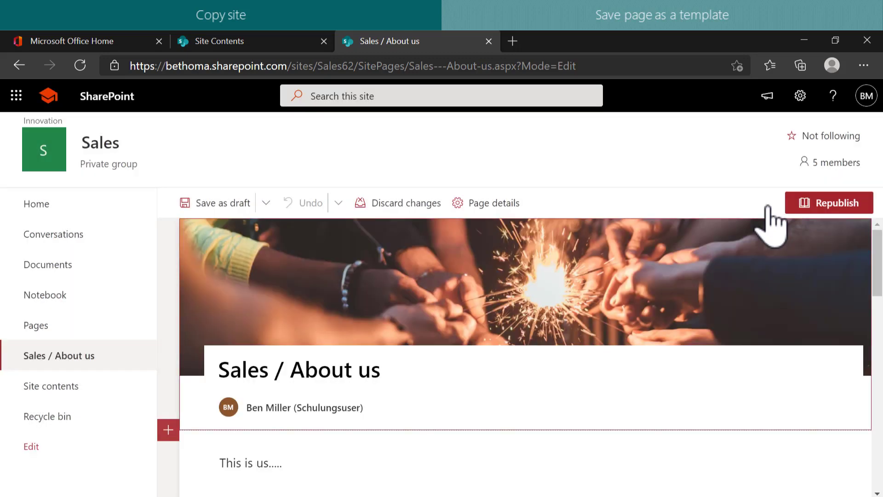
click(266, 205)
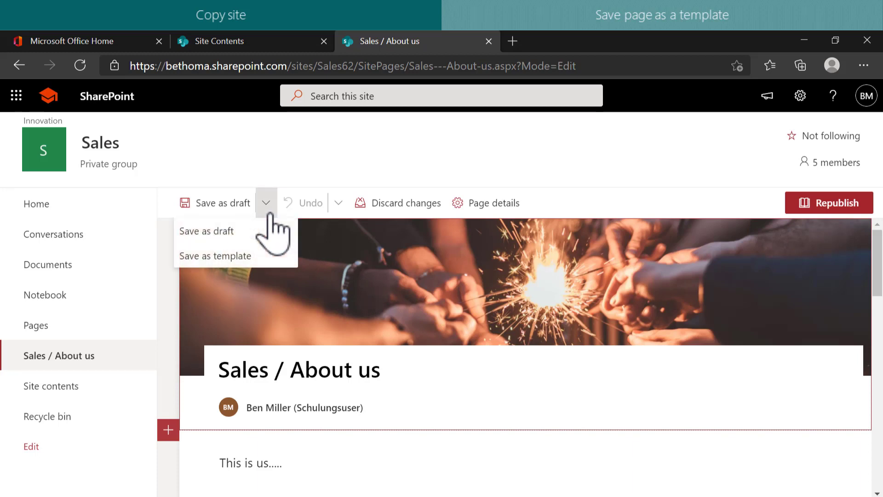
click(270, 255)
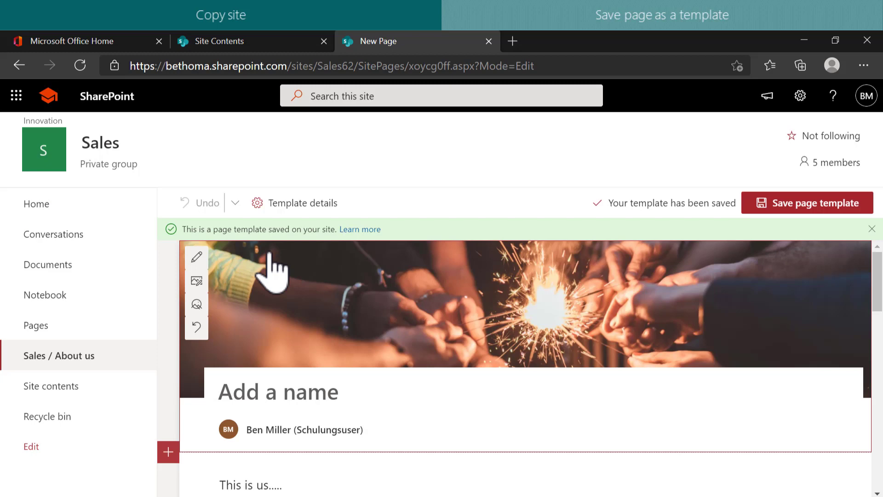
Step: Title the template 'Standard Message', save it, and scroll through the saved template
text(Standard Message)
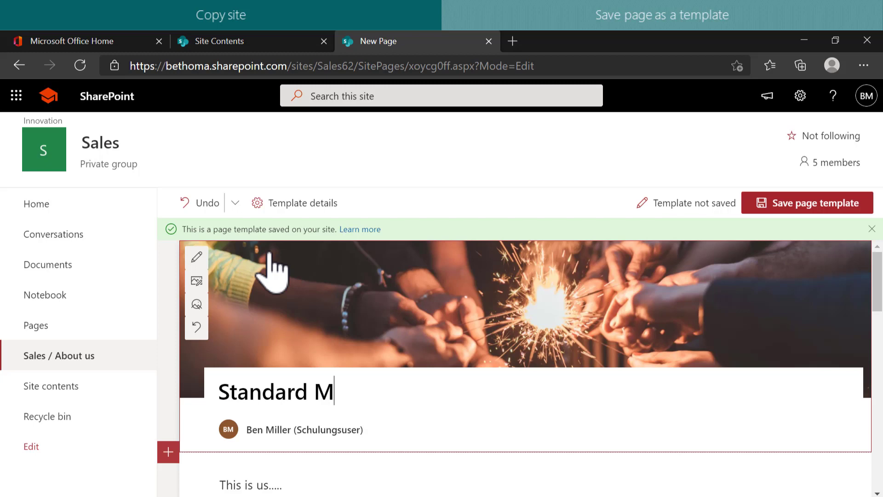
click(777, 208)
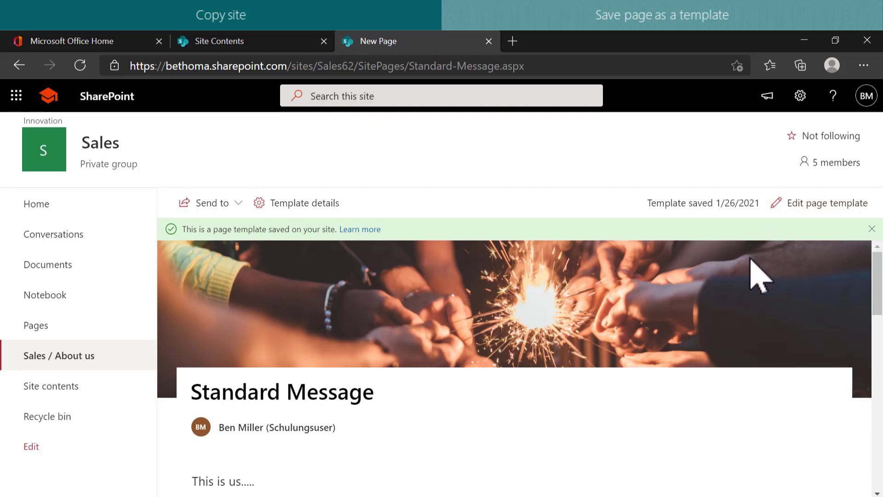
scroll(736, 294, down, 2)
scroll(738, 299, down, 5)
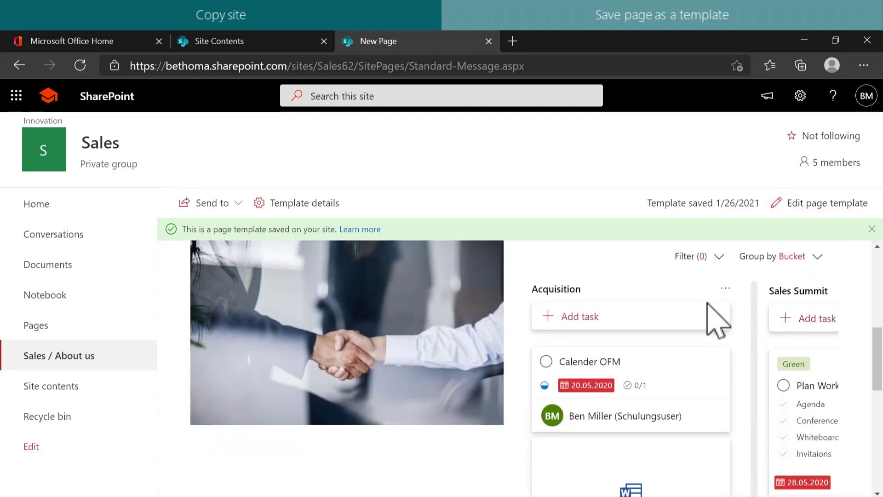
scroll(709, 313, down, 5)
scroll(710, 318, down, 3)
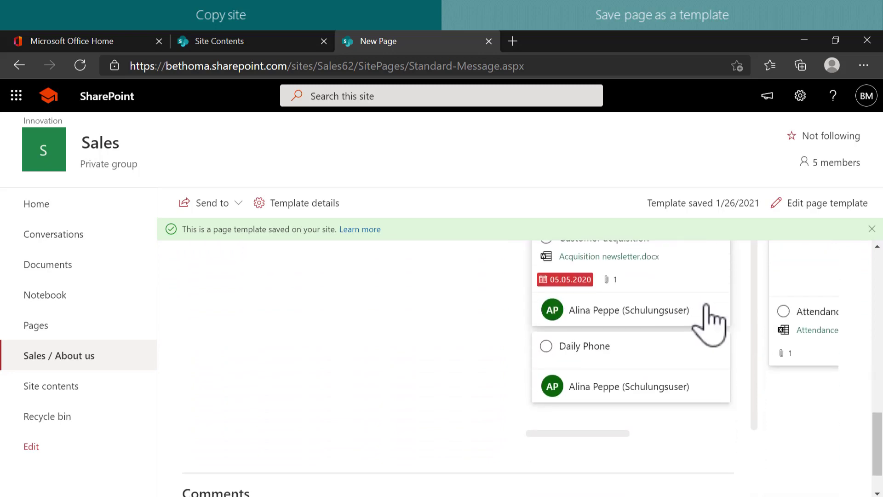
scroll(678, 322, up, 13)
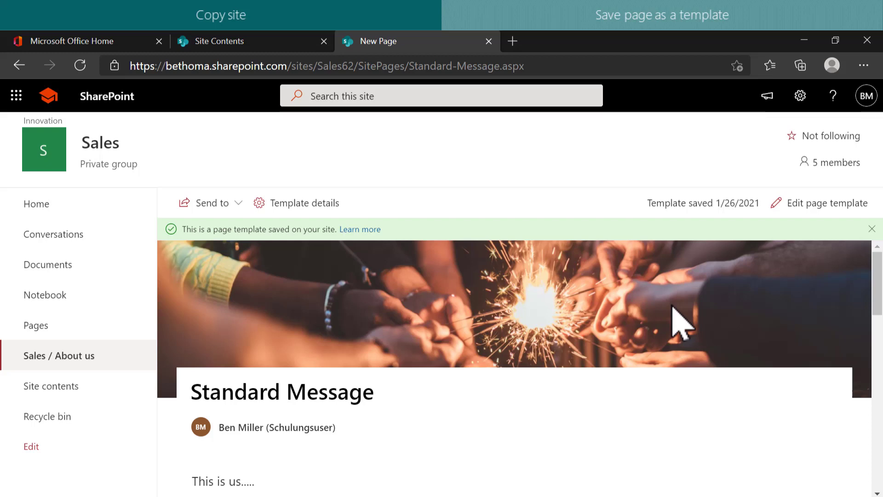
Step: From the Sales home page, create a new site page using the Standard Message template
click(75, 208)
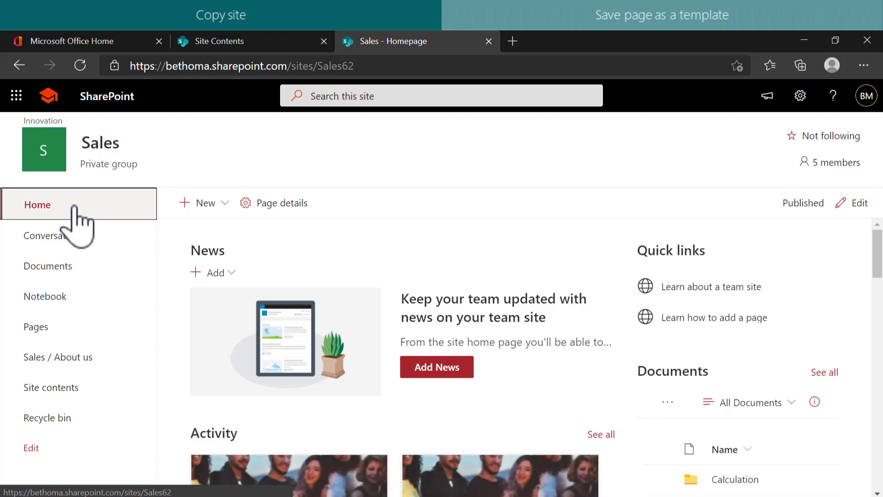
click(199, 212)
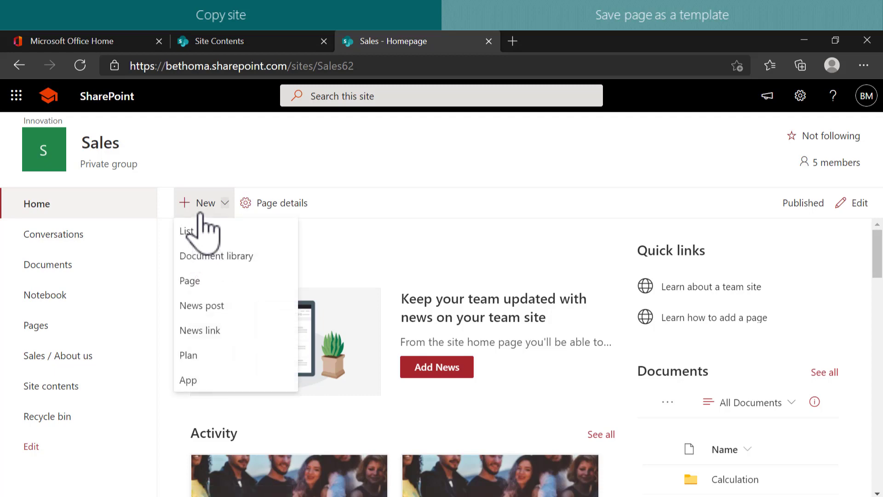
click(195, 280)
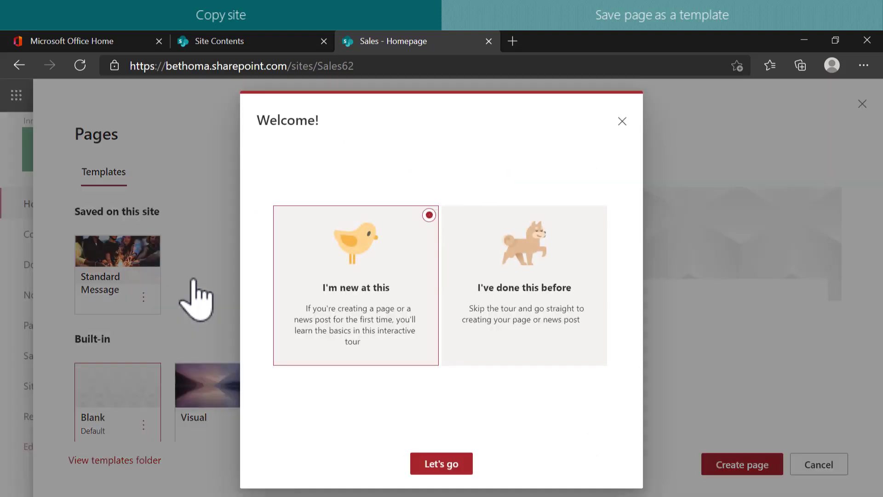
click(194, 280)
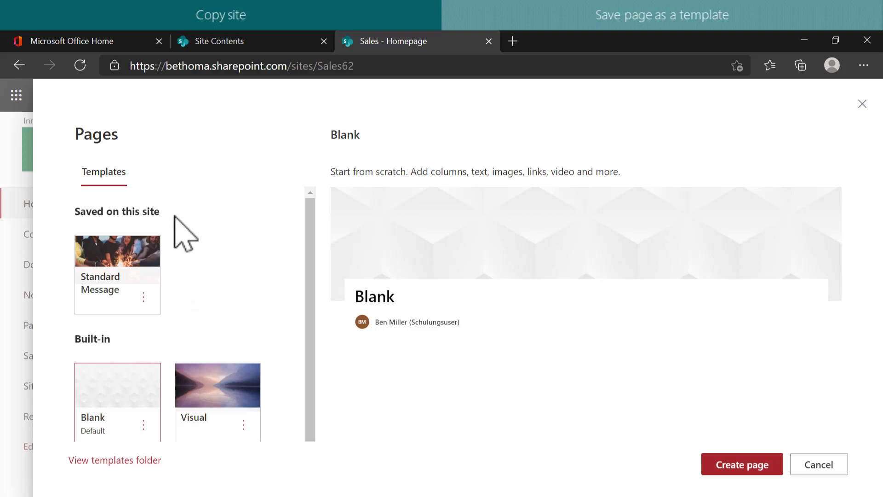
click(140, 277)
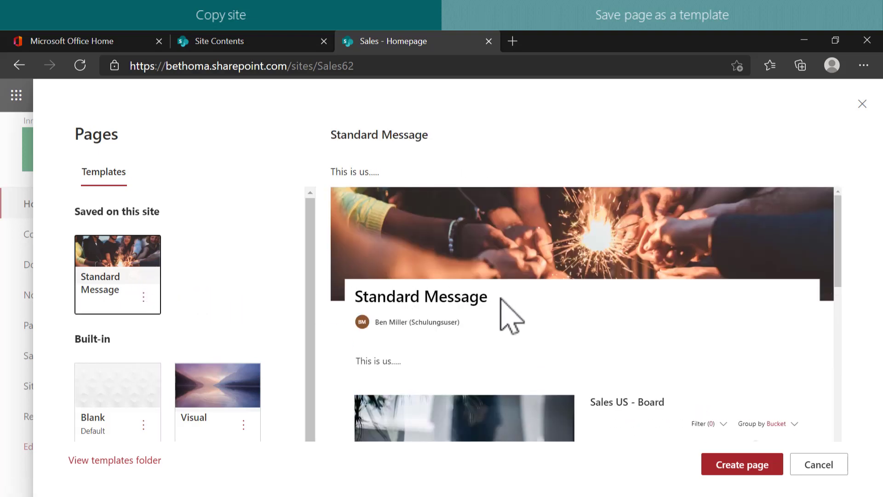
click(725, 465)
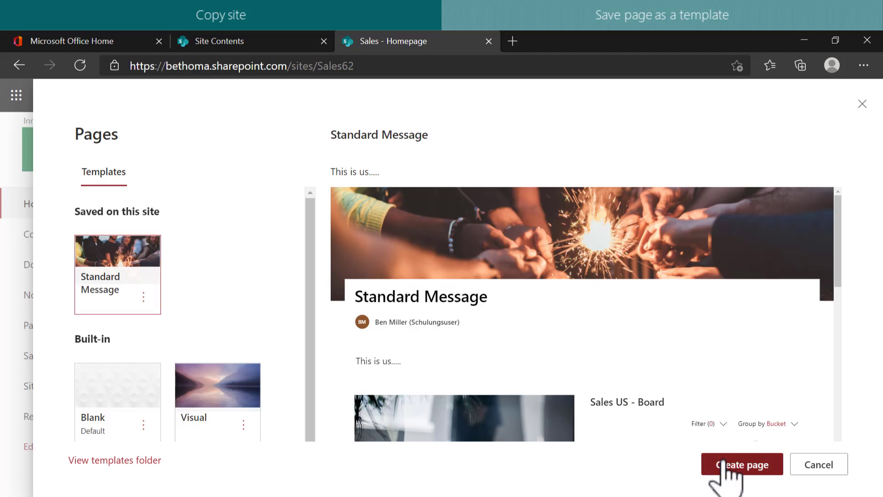
click(724, 465)
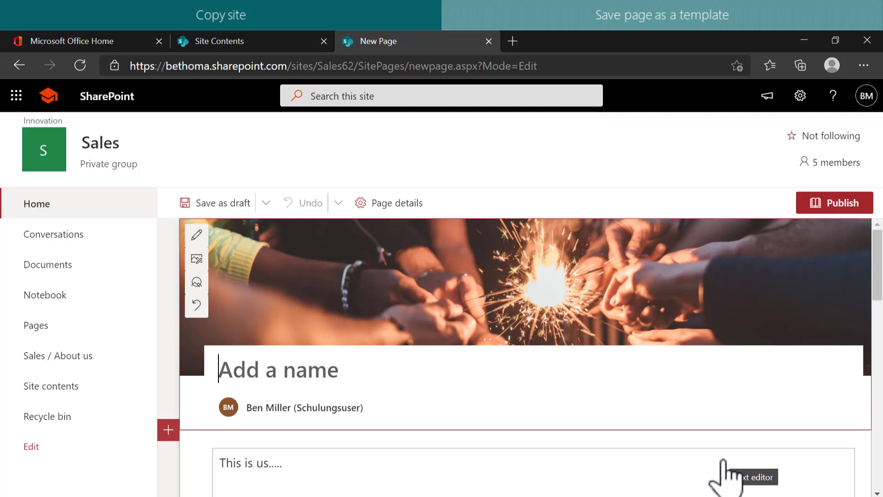
Step: Name the page 'Acquisitions', publish it, and dismiss the page-sharing suggestions
text(Acquisitions)
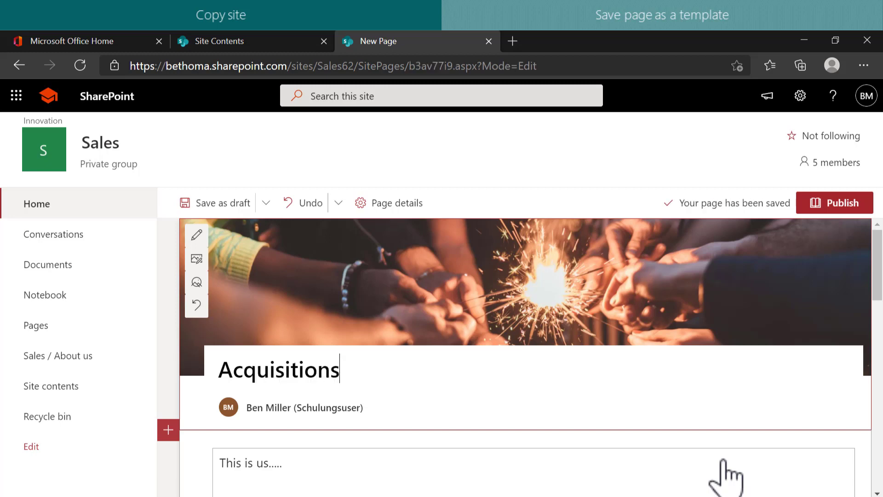
scroll(691, 452, down, 2)
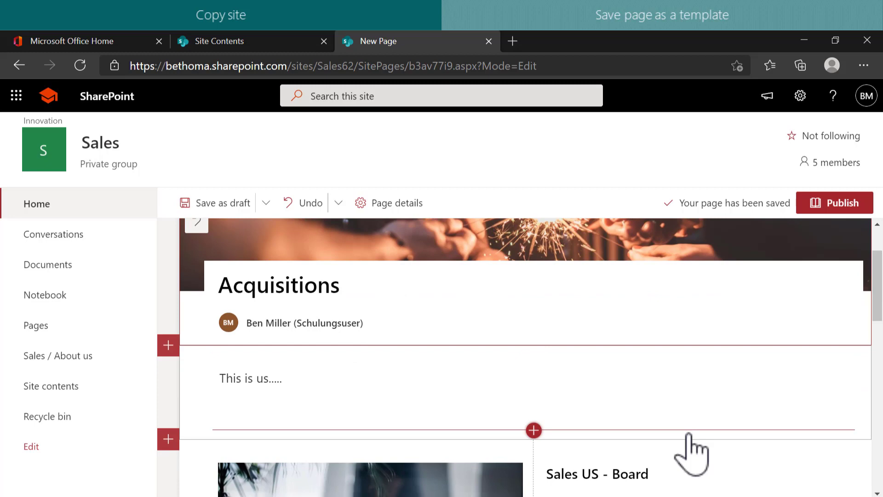
click(835, 205)
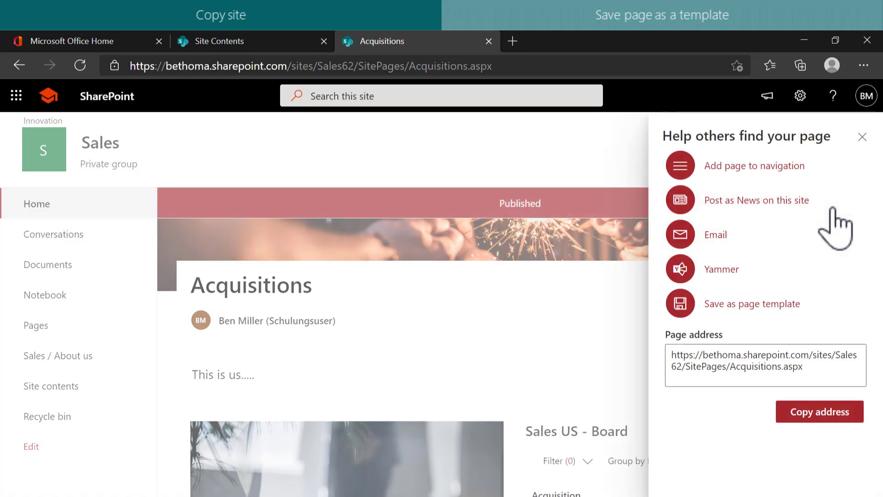
click(862, 137)
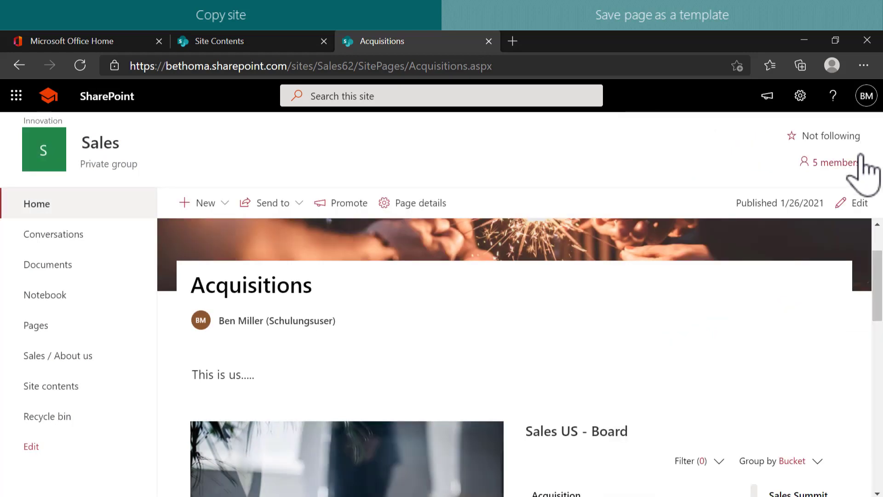
Step: Go from the Sales home to Site contents and open the Site Pages library
click(76, 213)
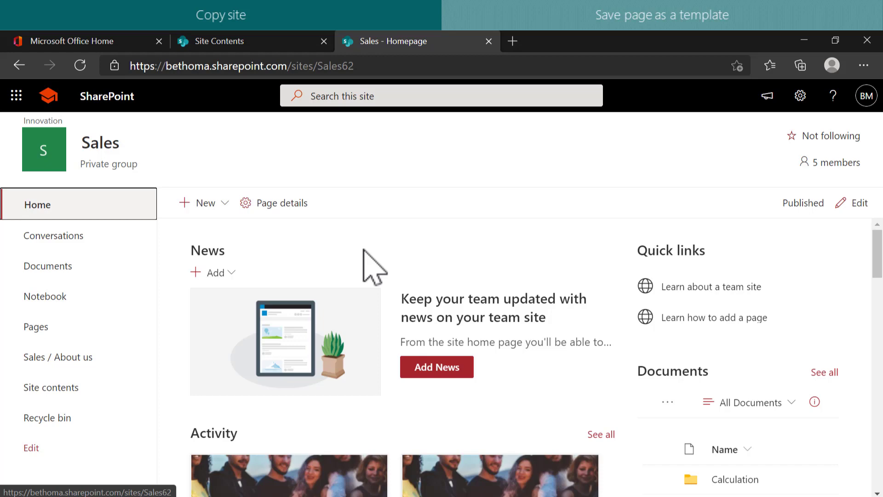
click(92, 387)
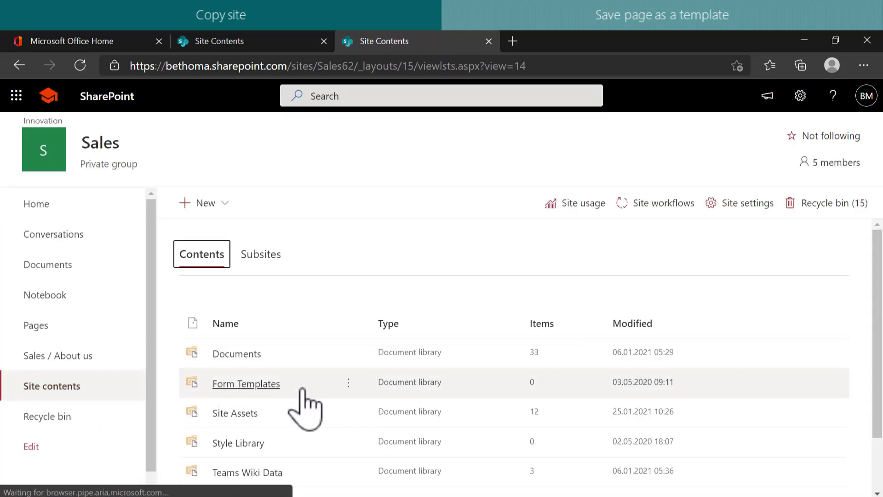
scroll(305, 405, down, 2)
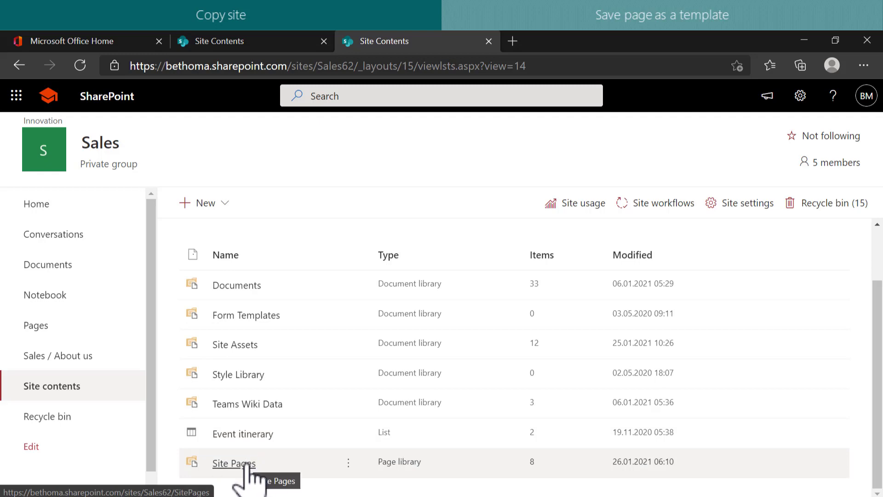
click(247, 463)
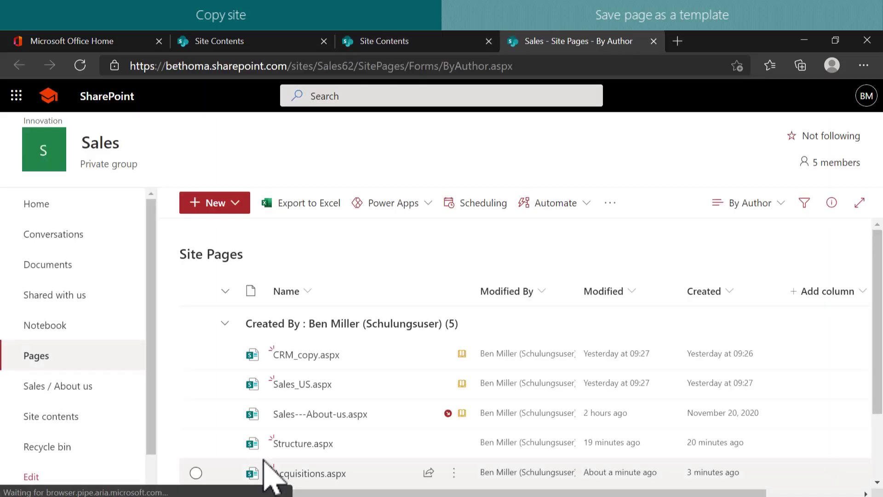
scroll(288, 455, down, 2)
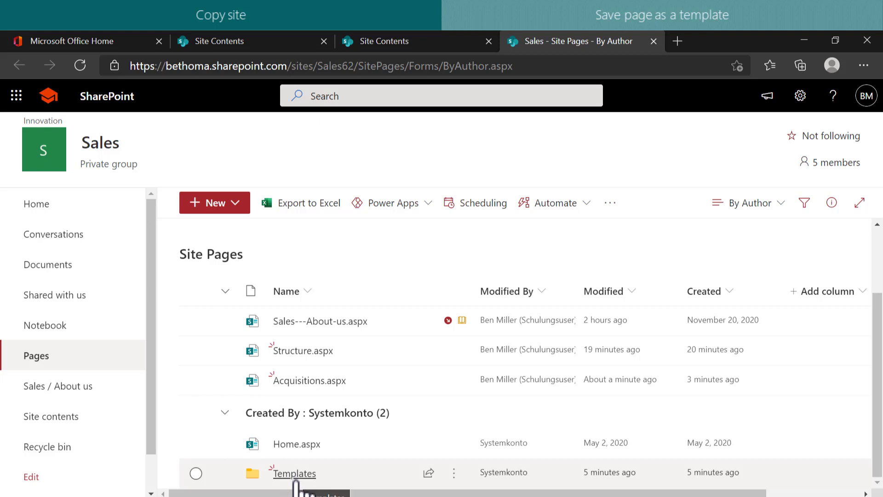
Step: Open the Templates folder and then the Standard-Message.aspx template page
click(295, 478)
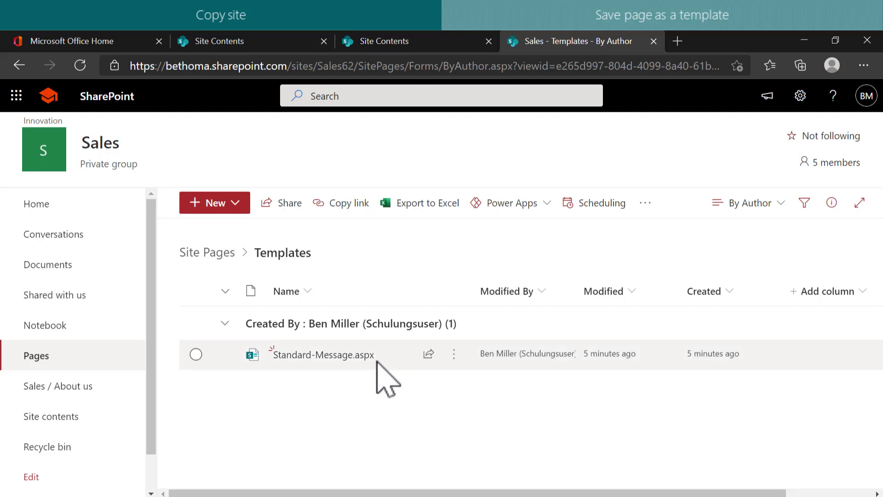
click(453, 354)
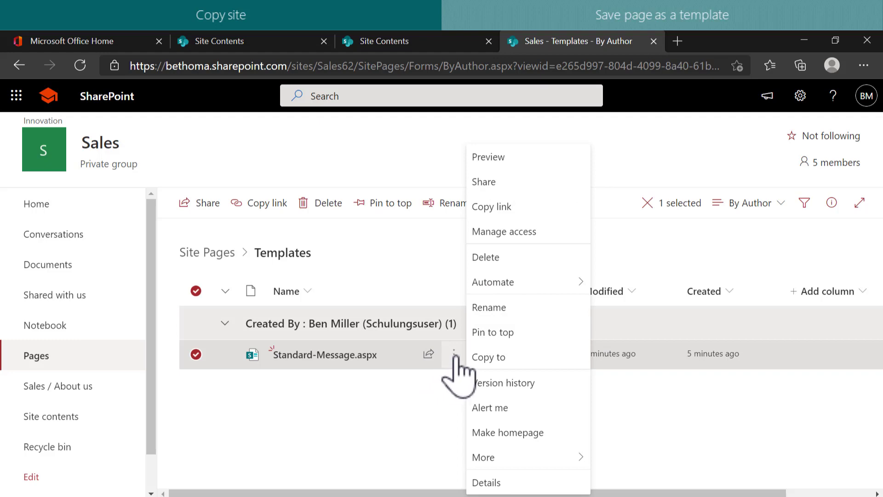
click(354, 392)
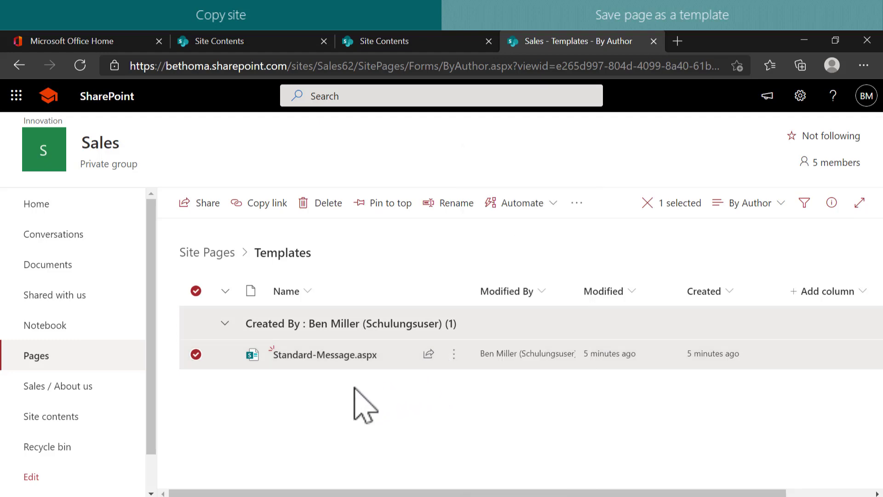
click(348, 382)
click(338, 356)
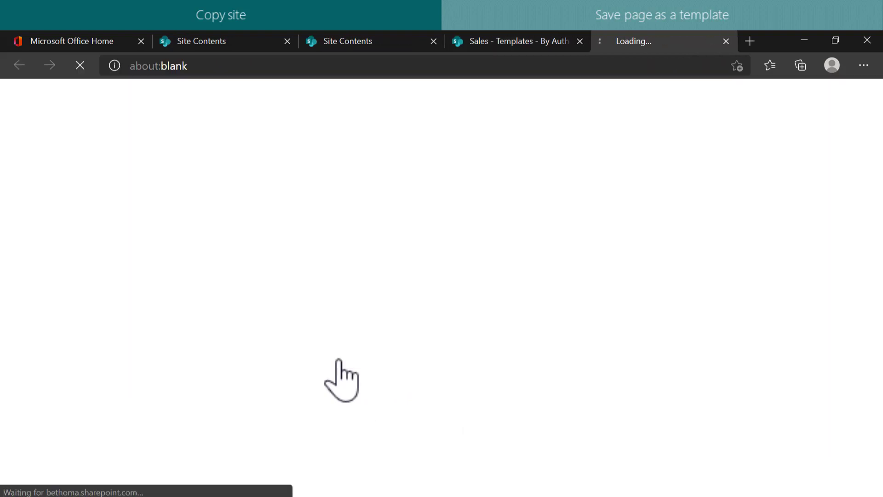